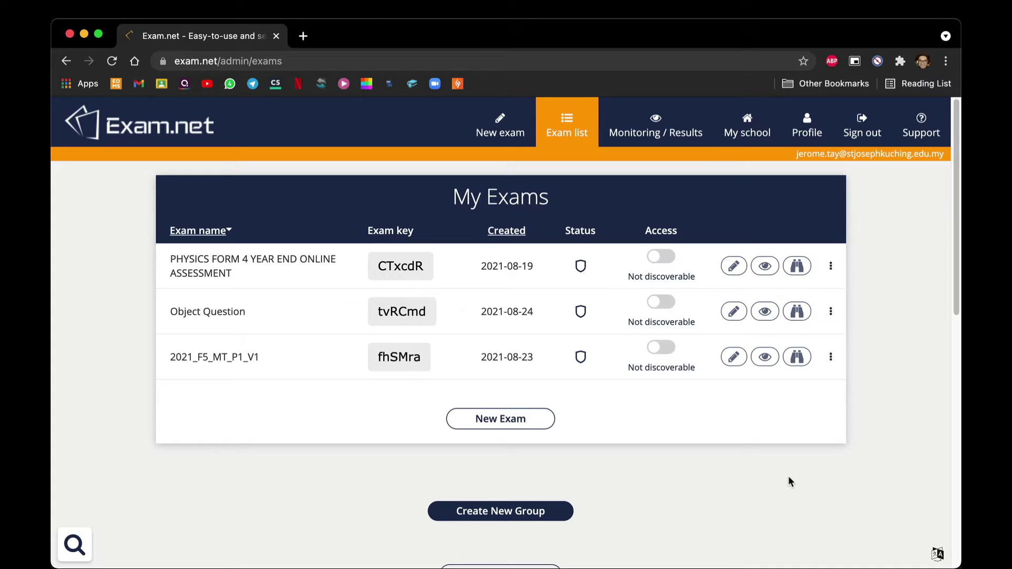
Switch from Exam.net to the Word document F4_FE_P2_V2.docx
{"action": "key", "text": "super+Tab"}
{"action": "key", "text": "super+Tab"}
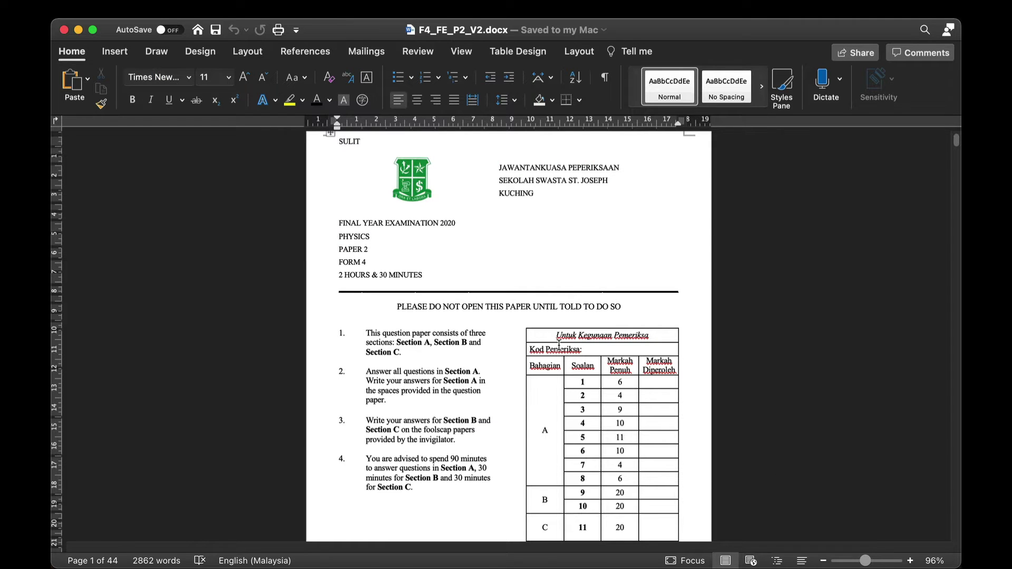
Save a copy of the paper in PDF format as F4_FE_P2_V2.pdf, replacing the existing PDF
{"action": "scroll", "coordinate": [560, 345], "scroll_direction": "down", "scroll_amount": 8}
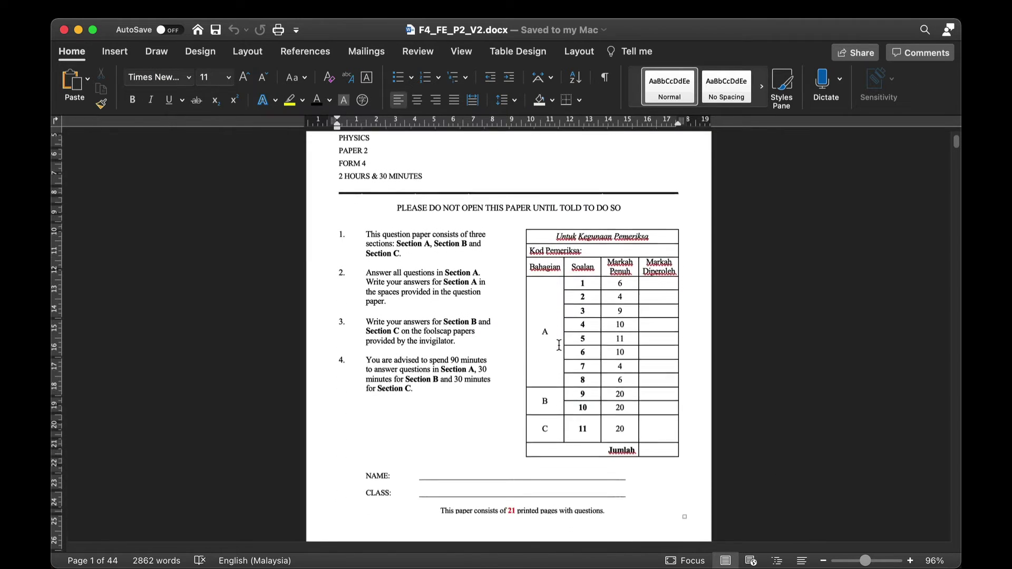
{"action": "scroll", "coordinate": [559, 345], "scroll_direction": "up", "scroll_amount": 10}
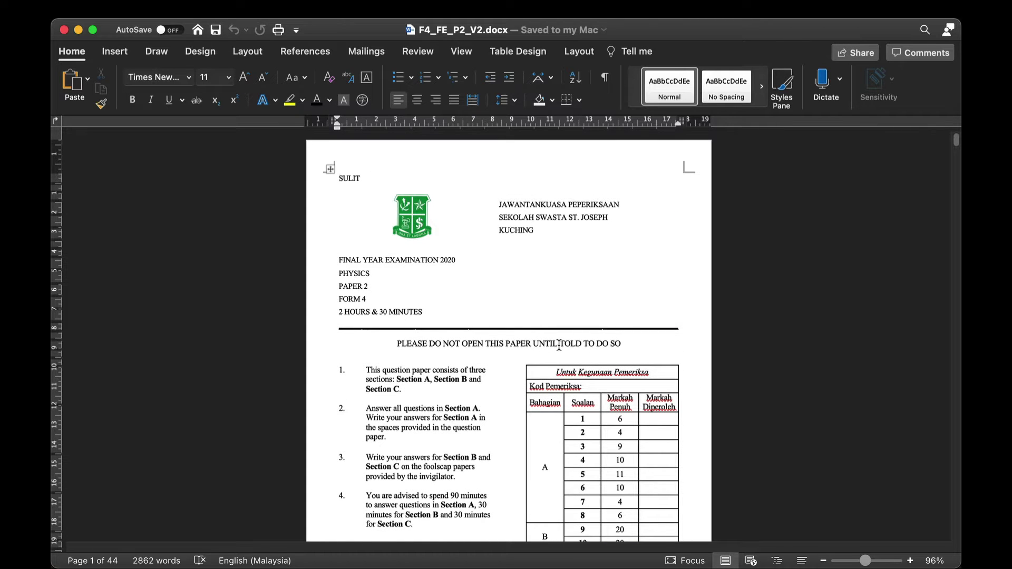
{"action": "left_click", "coordinate": [133, 8]}
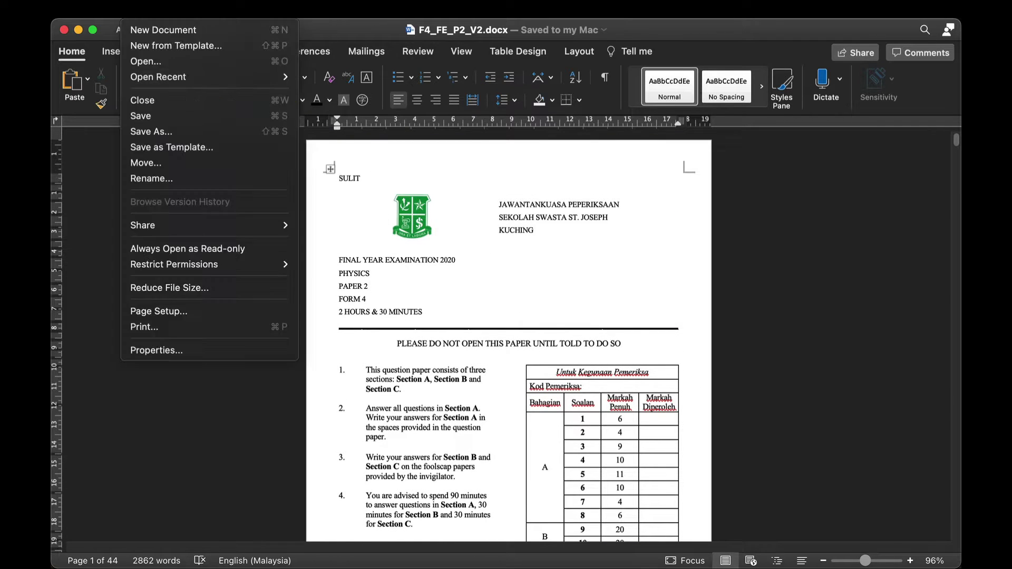
{"action": "left_click", "coordinate": [208, 138]}
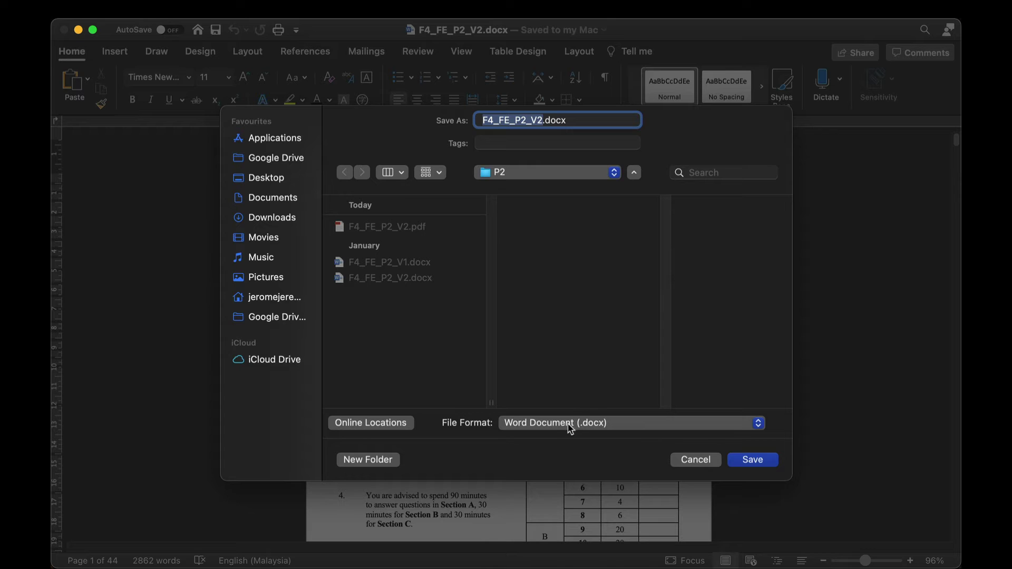
{"action": "left_click", "coordinate": [566, 422]}
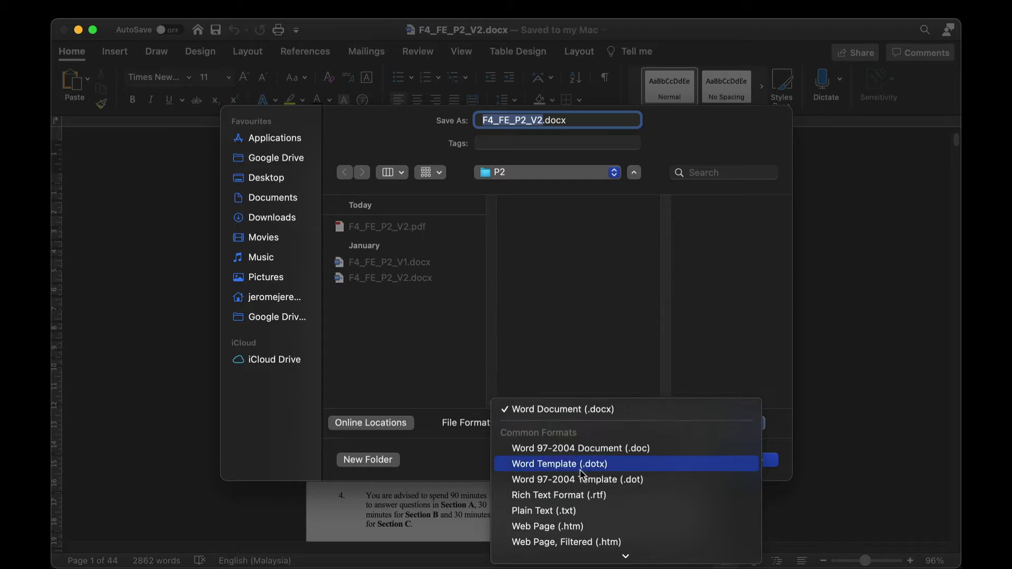
{"action": "scroll", "coordinate": [581, 474], "scroll_direction": "down", "scroll_amount": 3}
{"action": "left_click", "coordinate": [560, 487]}
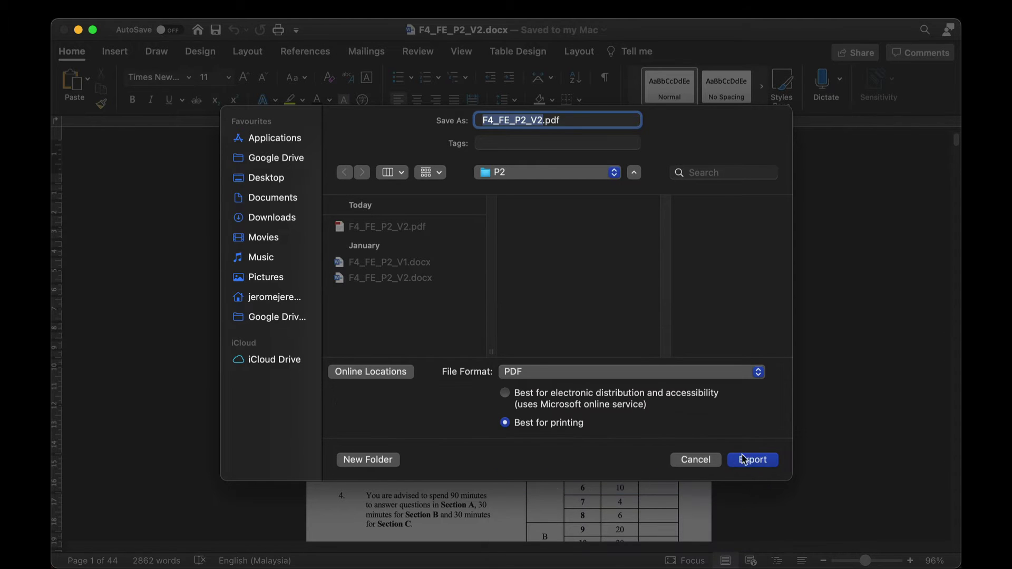
{"action": "left_click", "coordinate": [751, 460]}
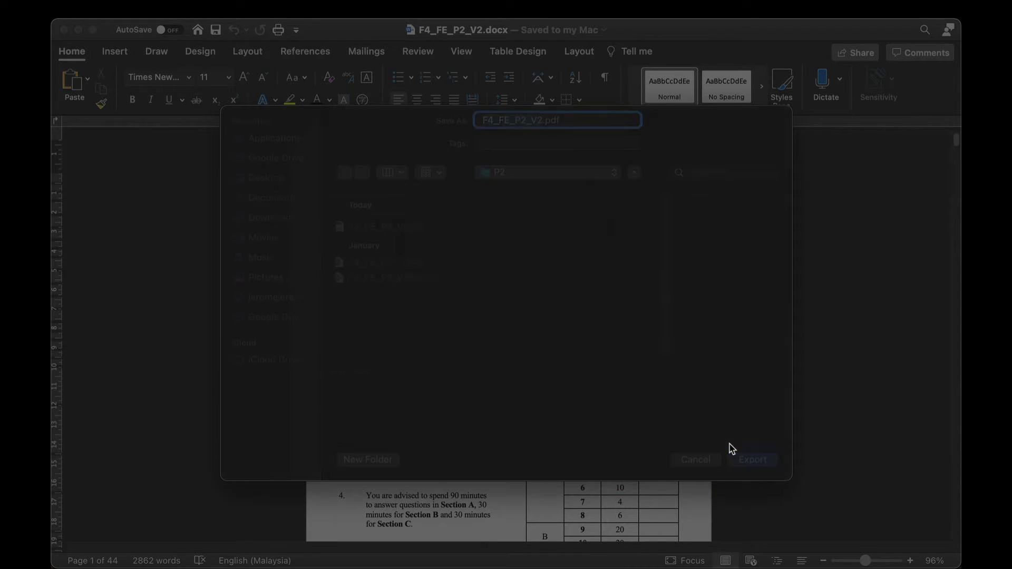
{"action": "left_click", "coordinate": [549, 364]}
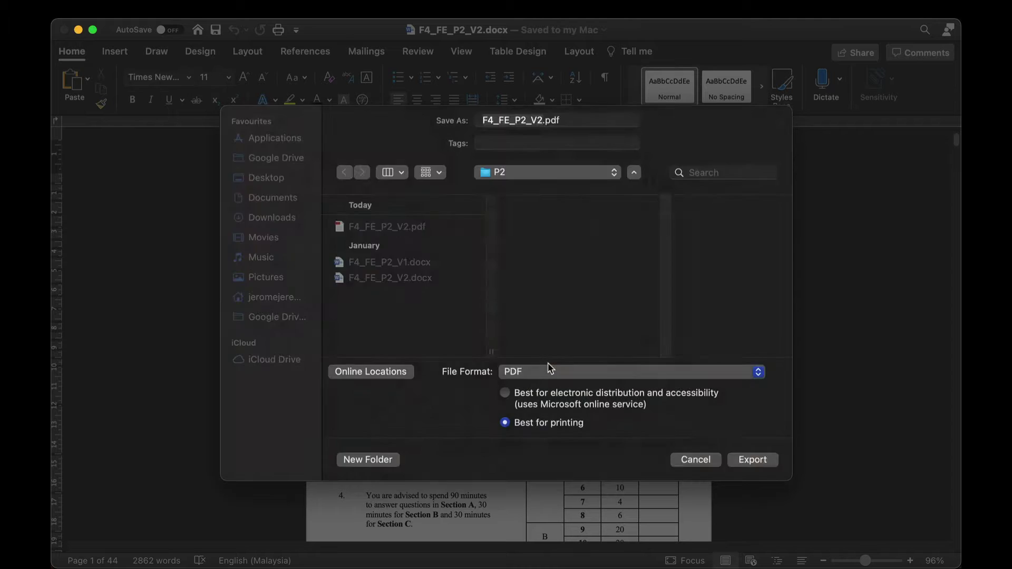
Confirm F4_FE_P2_V2.pdf (1.4 MB) is in the P2 folder, then return to Exam.net's My Exams list
{"action": "key", "text": "alt+Tab"}
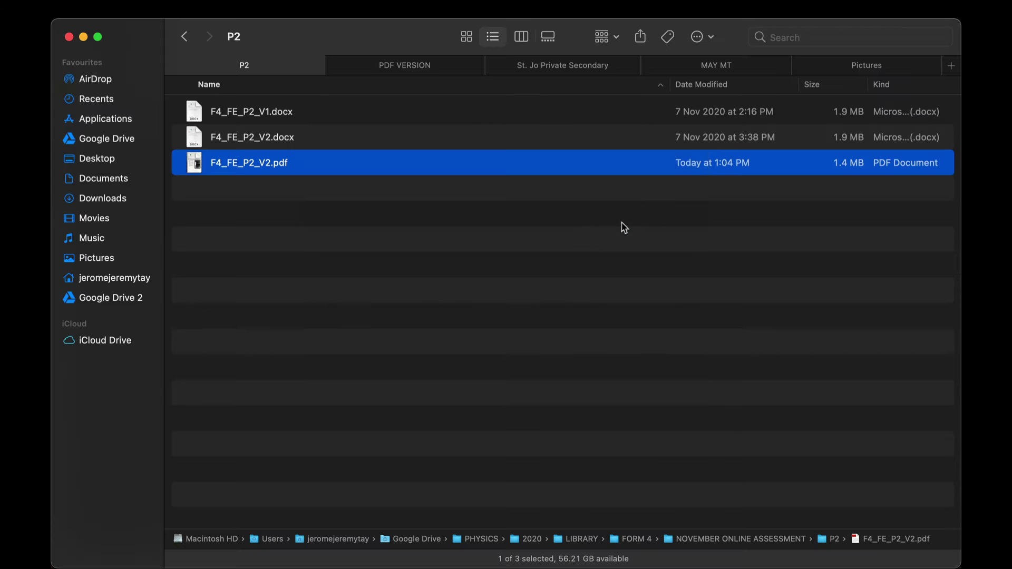
{"action": "left_click", "coordinate": [267, 186]}
{"action": "left_click", "coordinate": [262, 169]}
{"action": "key", "text": "alt+Tab"}
{"action": "left_click", "coordinate": [612, 211]}
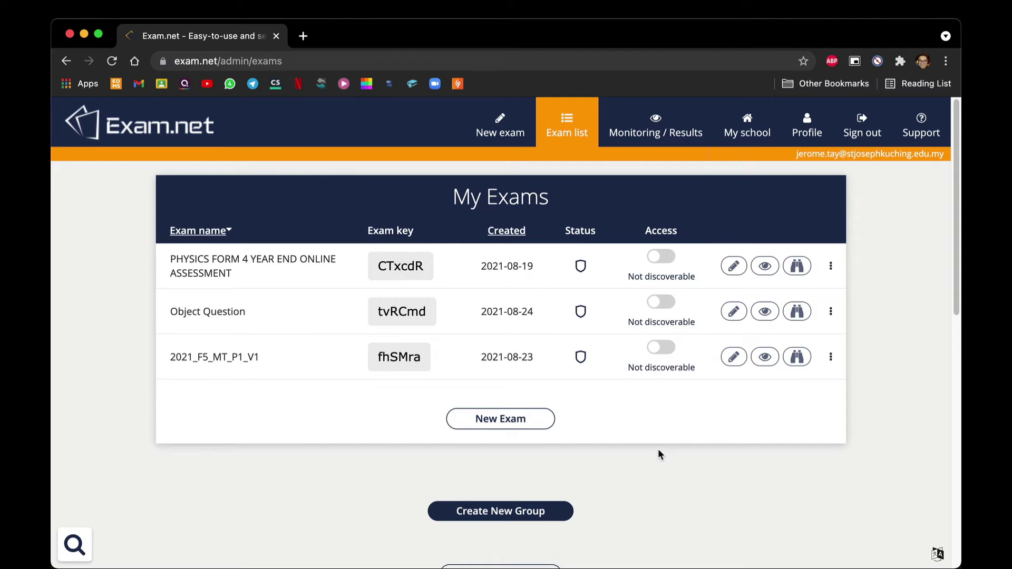
Start a New Exam with the 'Use a PDF file' option and upload F4_FE_P2_V2.pdf
{"action": "left_click", "coordinate": [523, 420]}
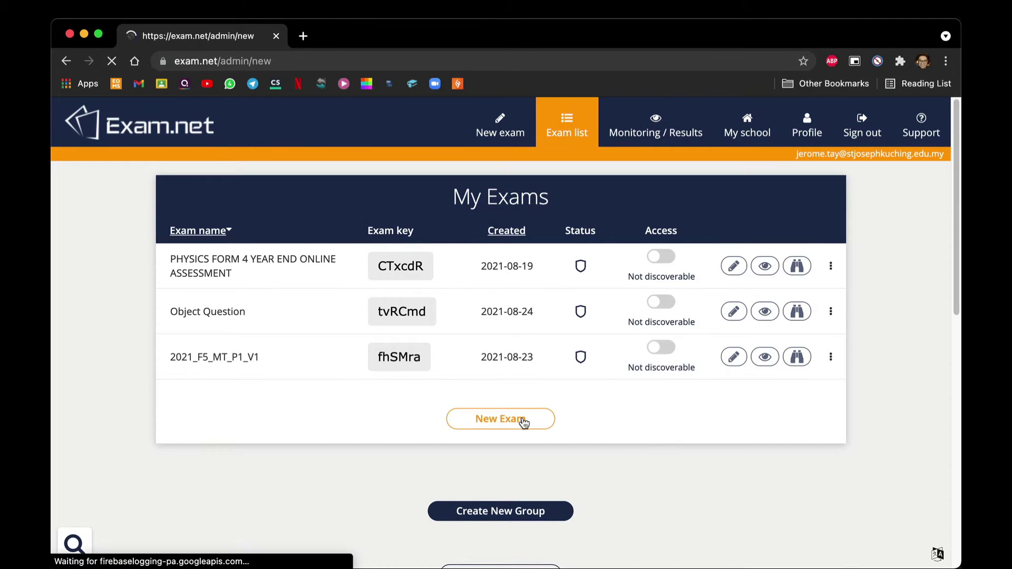
{"action": "scroll", "coordinate": [464, 409], "scroll_direction": "down", "scroll_amount": 1}
{"action": "scroll", "coordinate": [462, 410], "scroll_direction": "down", "scroll_amount": 1}
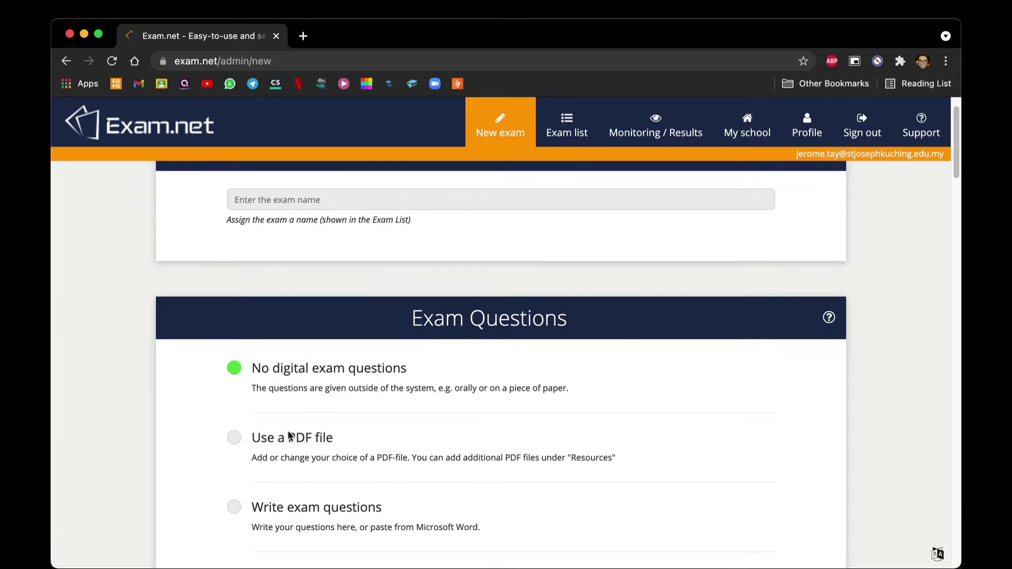
{"action": "left_click", "coordinate": [242, 440]}
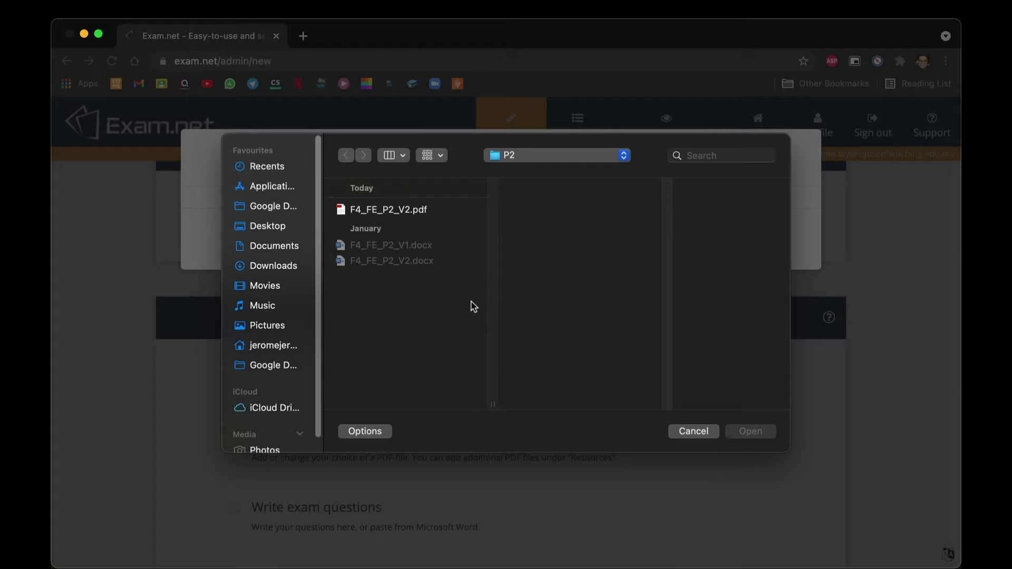
{"action": "key", "text": "alt+Tab"}
{"action": "left_click_drag", "start_coordinate": [283, 171], "coordinate": [557, 281]}
{"action": "key", "text": "alt+Tab"}
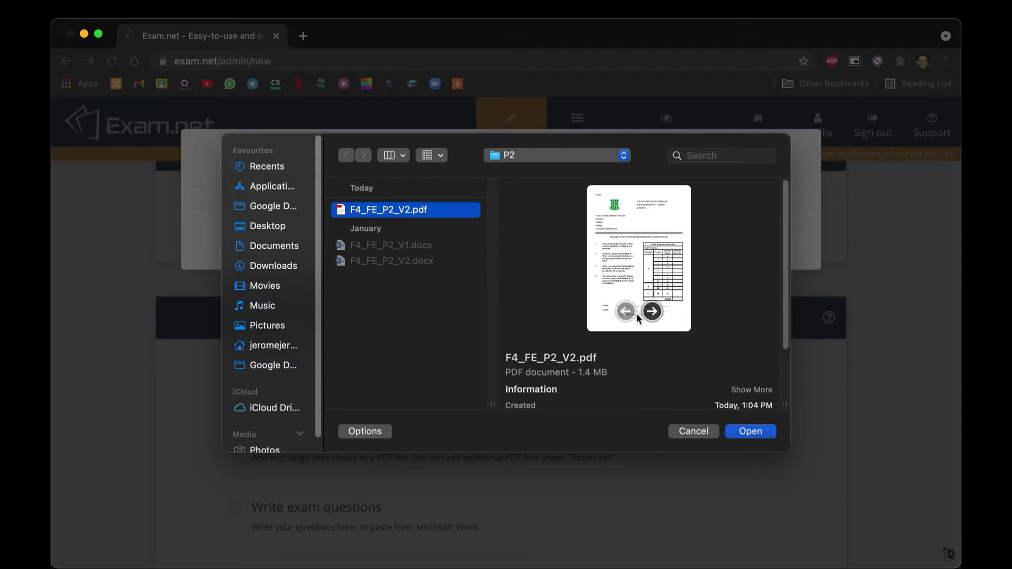
{"action": "left_click", "coordinate": [750, 431]}
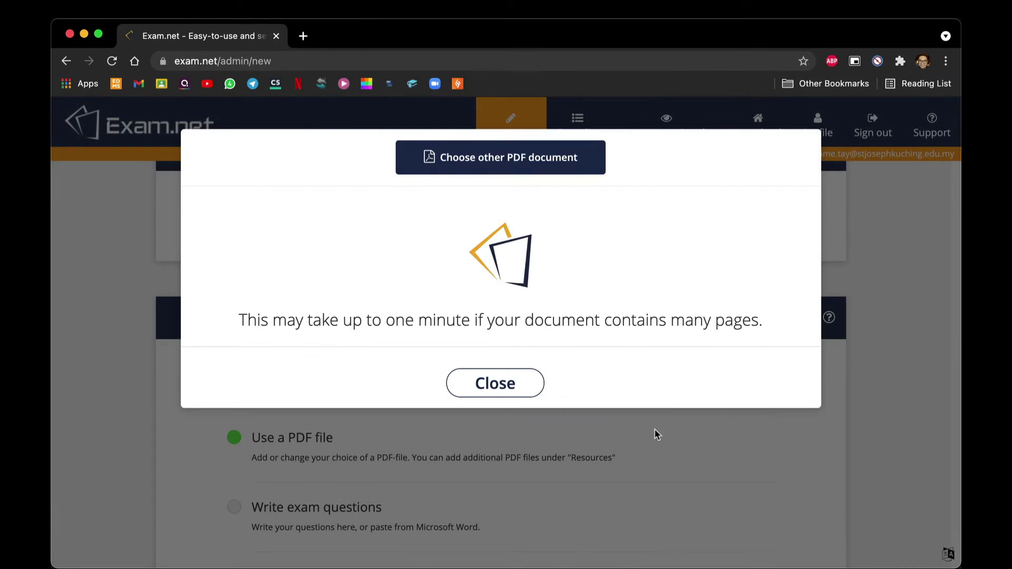
Dismiss the upload notice and enter 'TOPICAL TEST 3' as the exam name
{"action": "left_click", "coordinate": [501, 387]}
{"action": "left_click", "coordinate": [318, 198]}
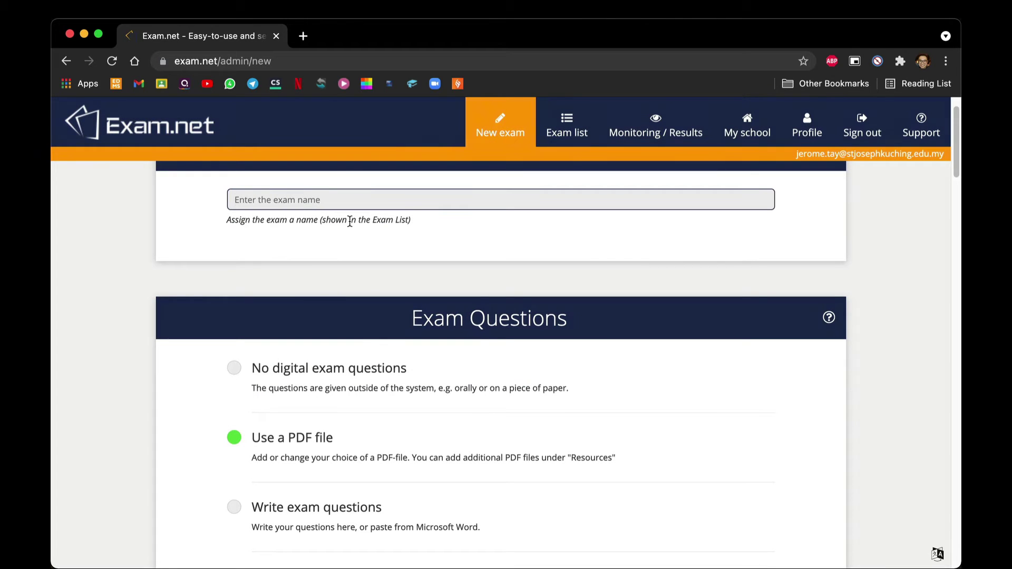
{"action": "type", "text": "TOPICAL TEST 3"}
{"action": "scroll", "coordinate": [447, 342], "scroll_direction": "down", "scroll_amount": 1}
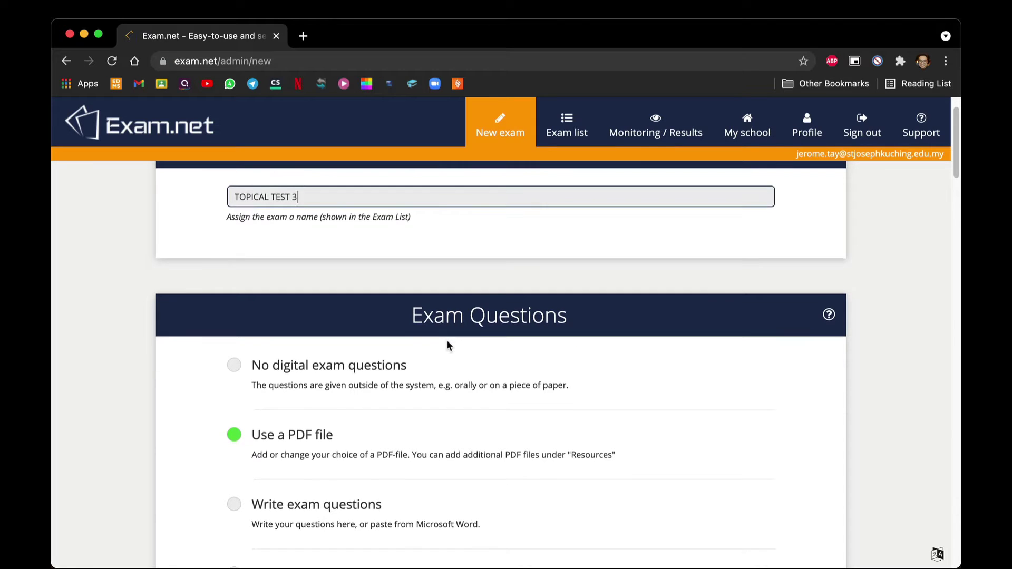
{"action": "scroll", "coordinate": [447, 340], "scroll_direction": "down", "scroll_amount": 10}
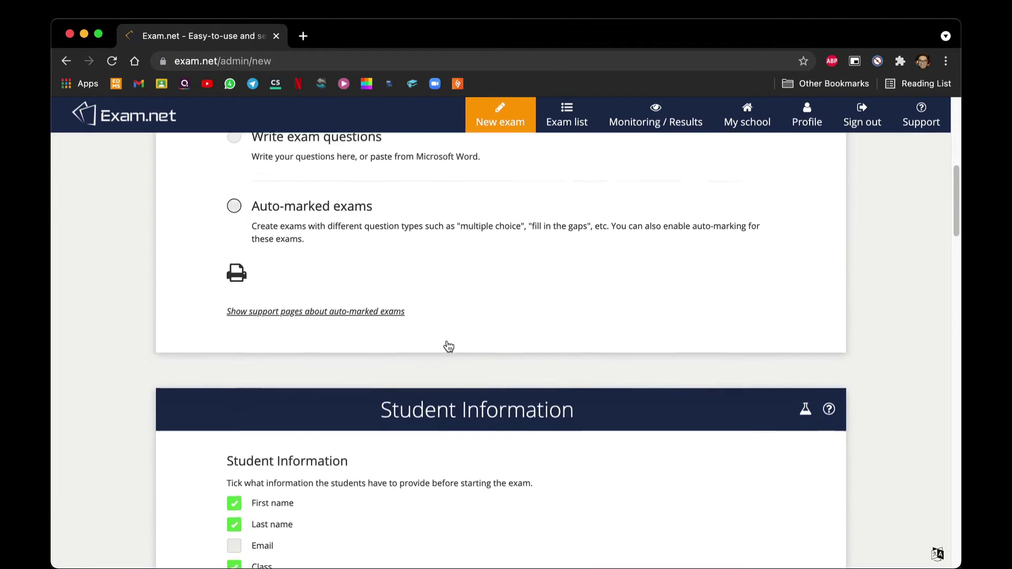
{"action": "scroll", "coordinate": [447, 340], "scroll_direction": "down", "scroll_amount": 3}
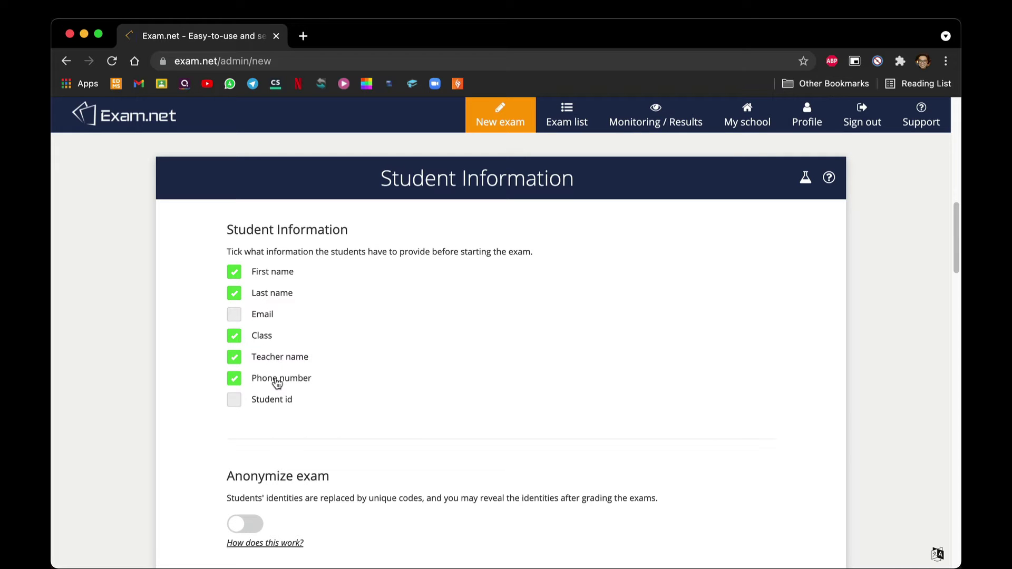
{"action": "scroll", "coordinate": [376, 371], "scroll_direction": "down", "scroll_amount": 5}
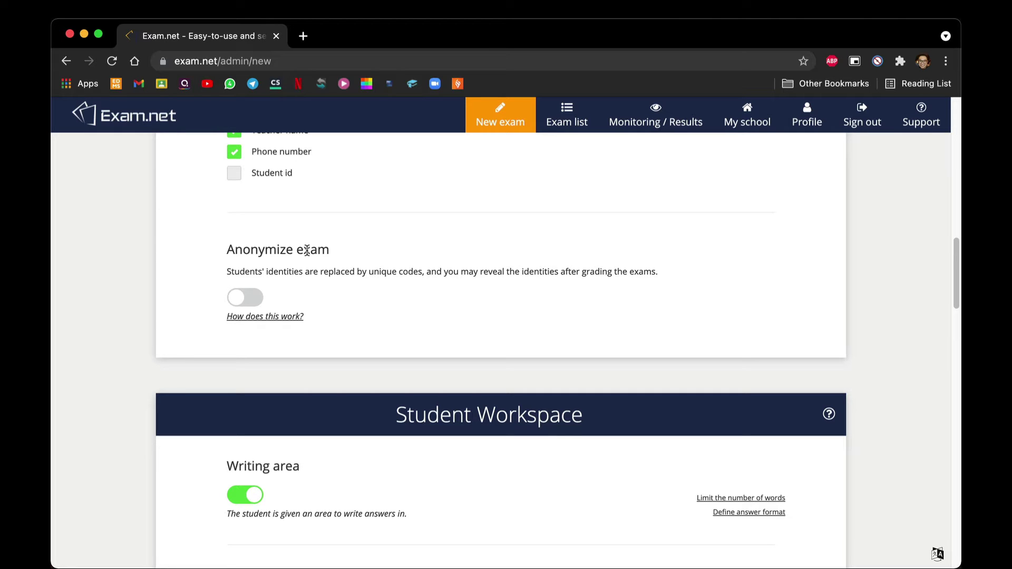
In Student Workspace, keep Writing area on and enable Scan handwritten work with a mobile phone
{"action": "scroll", "coordinate": [402, 275], "scroll_direction": "down", "scroll_amount": 5}
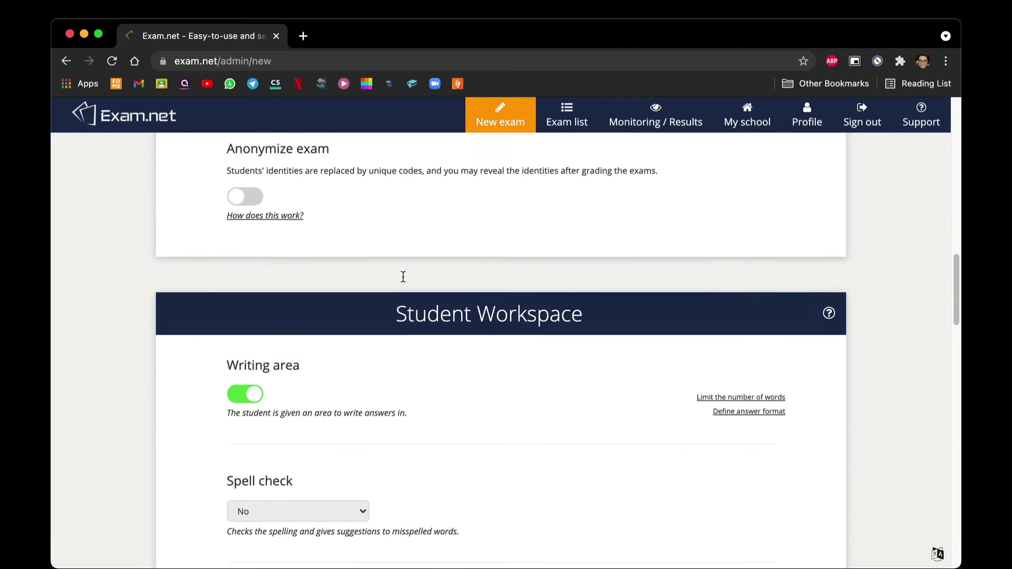
{"action": "scroll", "coordinate": [403, 277], "scroll_direction": "down", "scroll_amount": 1}
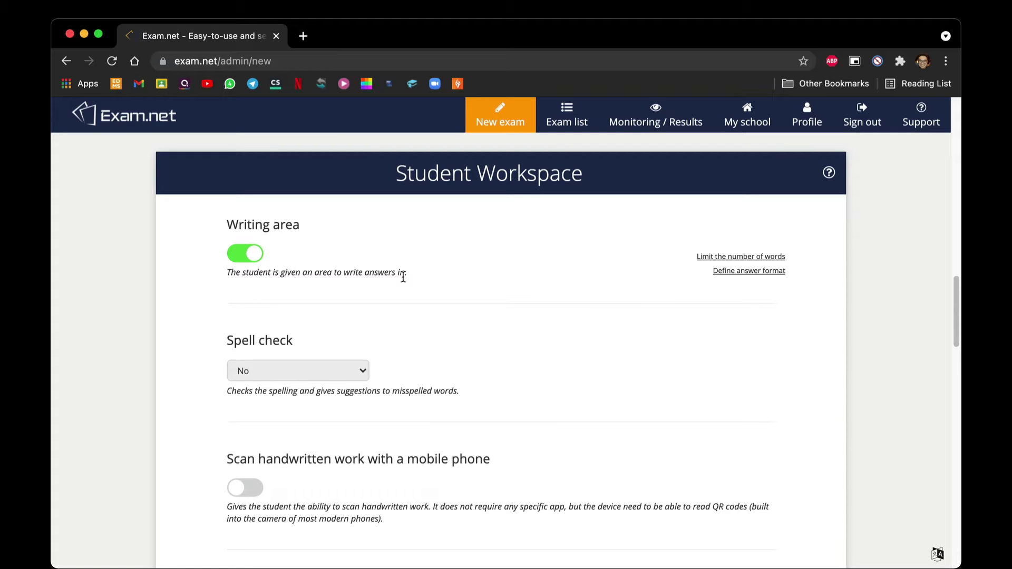
{"action": "left_click", "coordinate": [256, 254]}
{"action": "left_click", "coordinate": [253, 255]}
{"action": "left_click", "coordinate": [249, 498]}
{"action": "scroll", "coordinate": [349, 477], "scroll_direction": "down", "scroll_amount": 7}
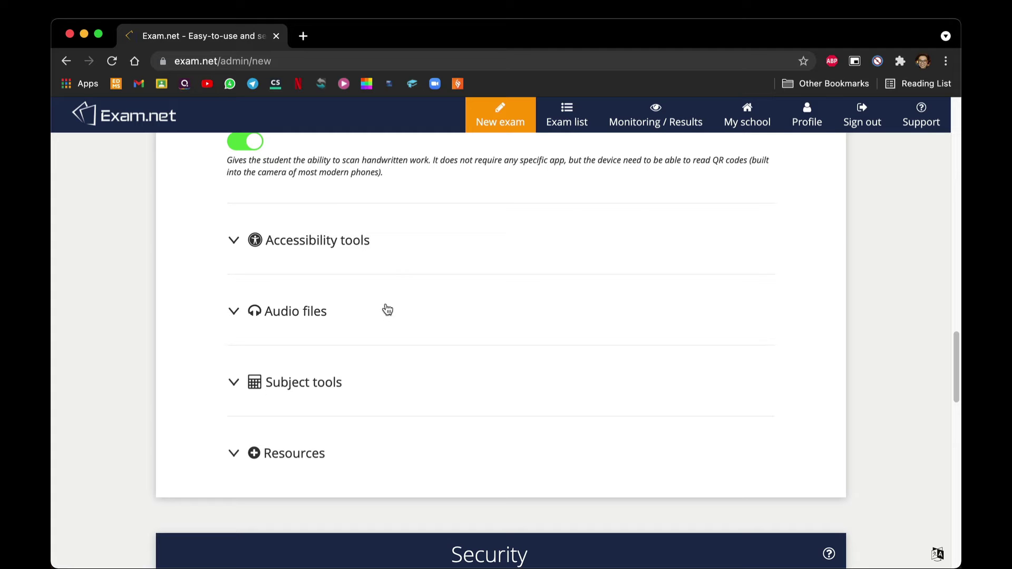
{"action": "scroll", "coordinate": [419, 313], "scroll_direction": "down", "scroll_amount": 7}
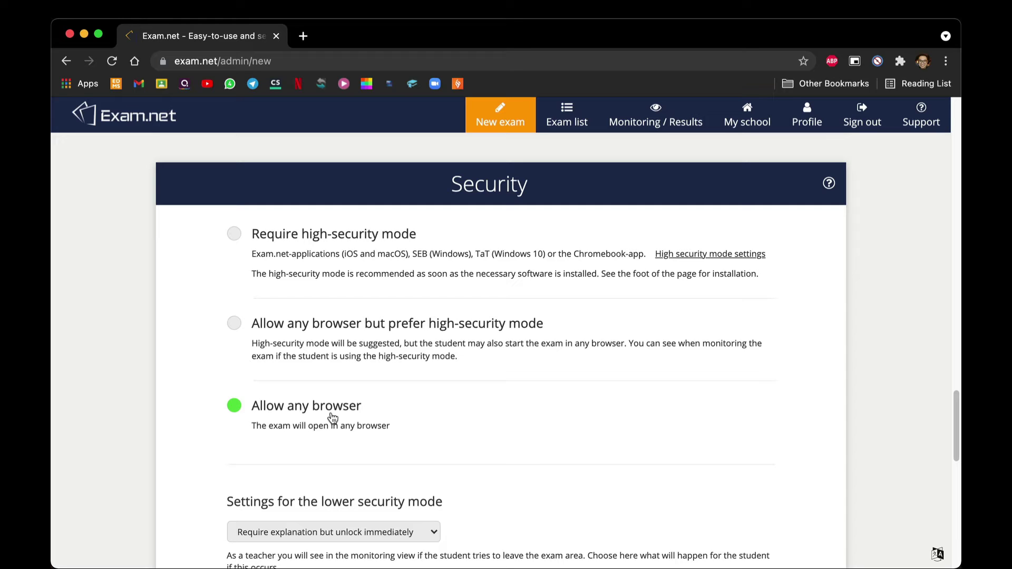
{"action": "scroll", "coordinate": [332, 418], "scroll_direction": "down", "scroll_amount": 4}
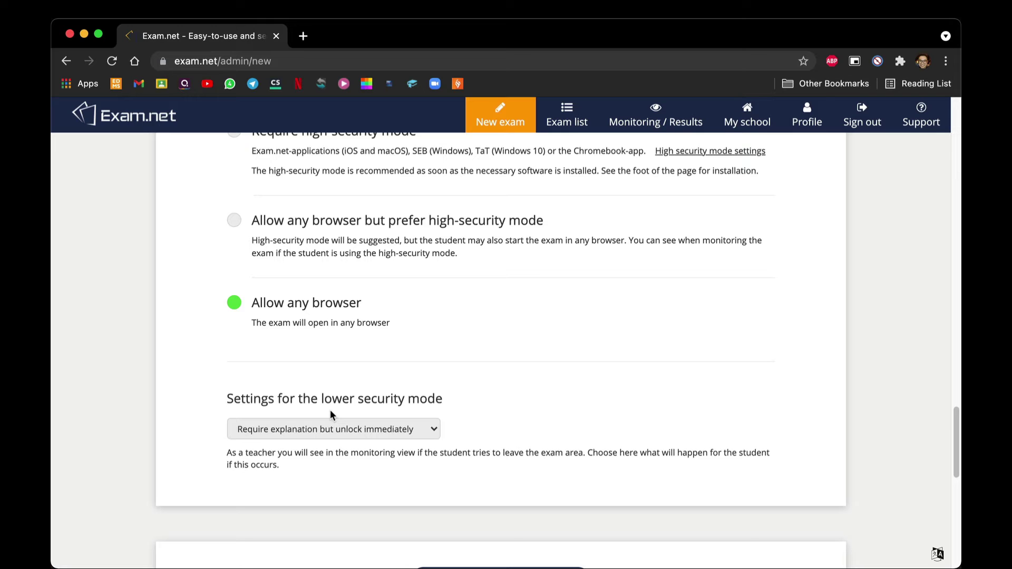
{"action": "scroll", "coordinate": [330, 412], "scroll_direction": "down", "scroll_amount": 5}
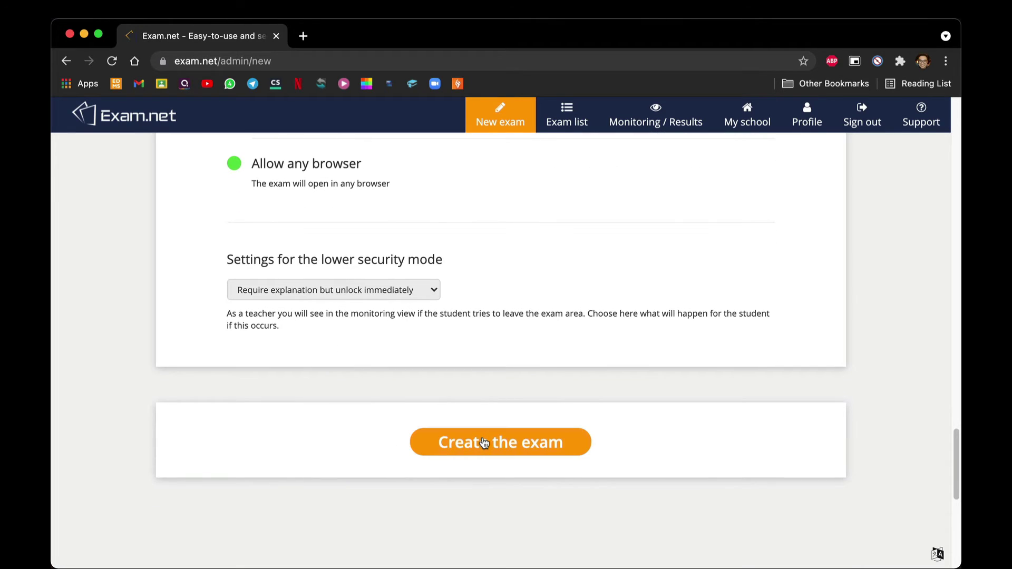
Create the exam and select the new TOPICAL TEST 3 entry in My Exams
{"action": "left_click", "coordinate": [483, 443]}
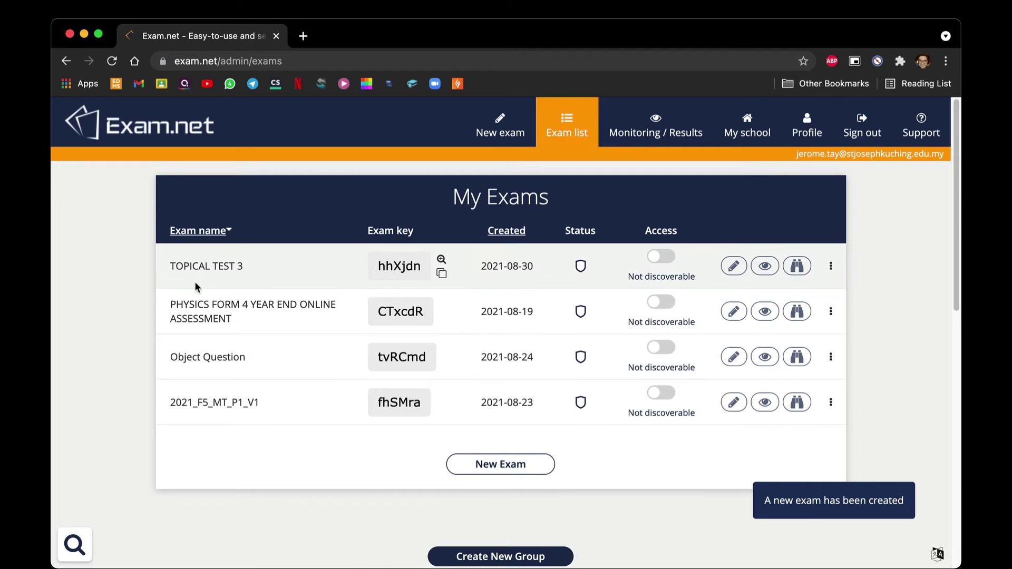
{"action": "left_click_drag", "start_coordinate": [183, 267], "coordinate": [286, 269]}
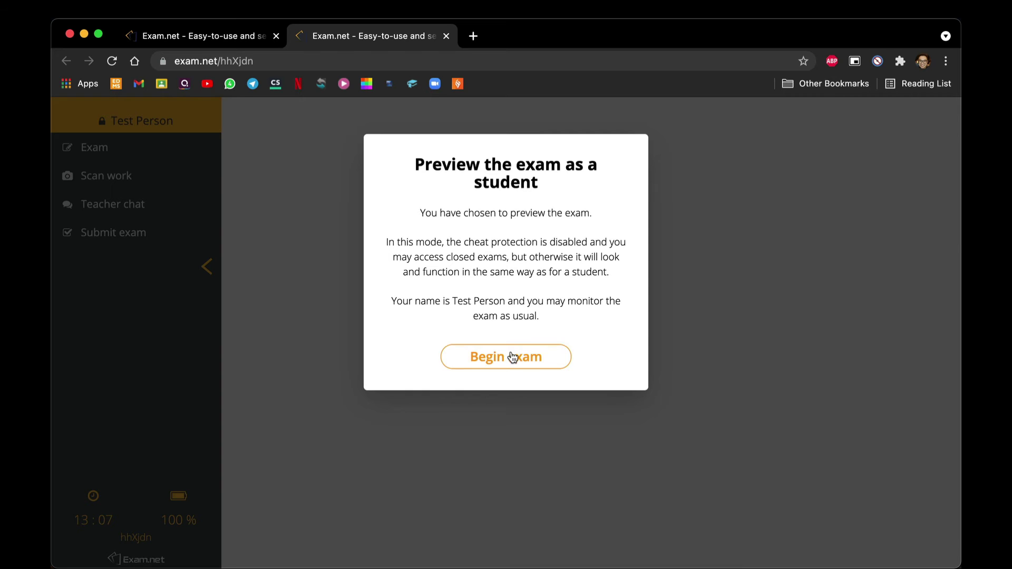
Begin the student preview and type 'WRITING AREA' into the answer editor
{"action": "left_click", "coordinate": [513, 357]}
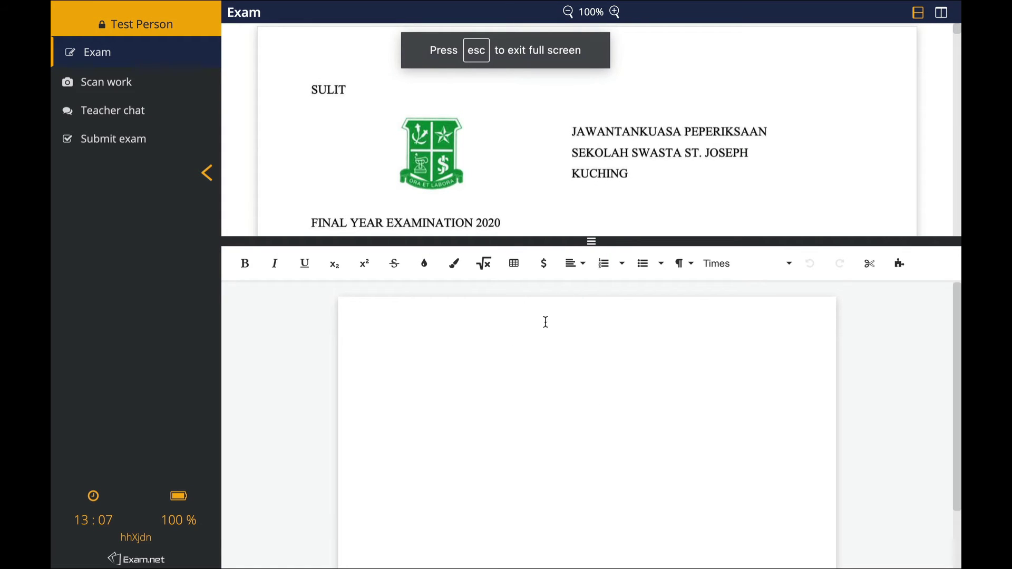
{"action": "left_click", "coordinate": [476, 441]}
{"action": "type", "text": "WRITING "}
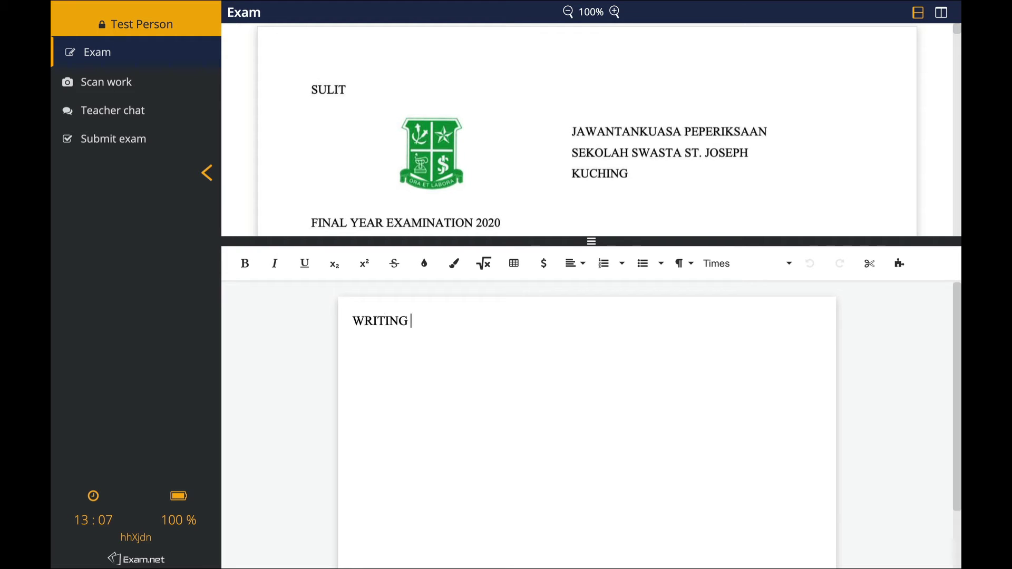
{"action": "type", "text": "W"}
{"action": "key", "text": "BackSpace"}
{"action": "type", "text": "AREA"}
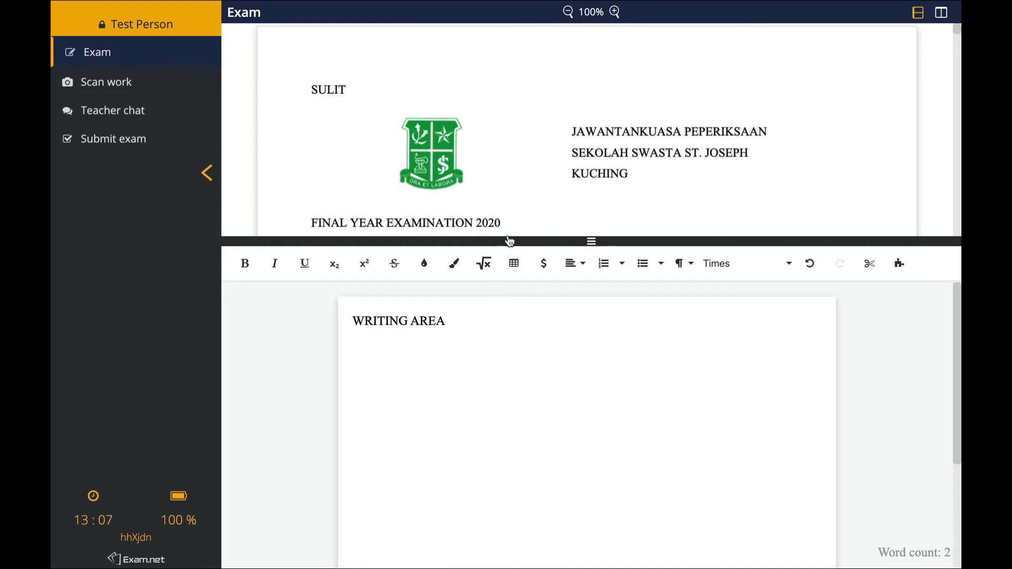
{"action": "scroll", "coordinate": [524, 159], "scroll_direction": "down", "scroll_amount": 3}
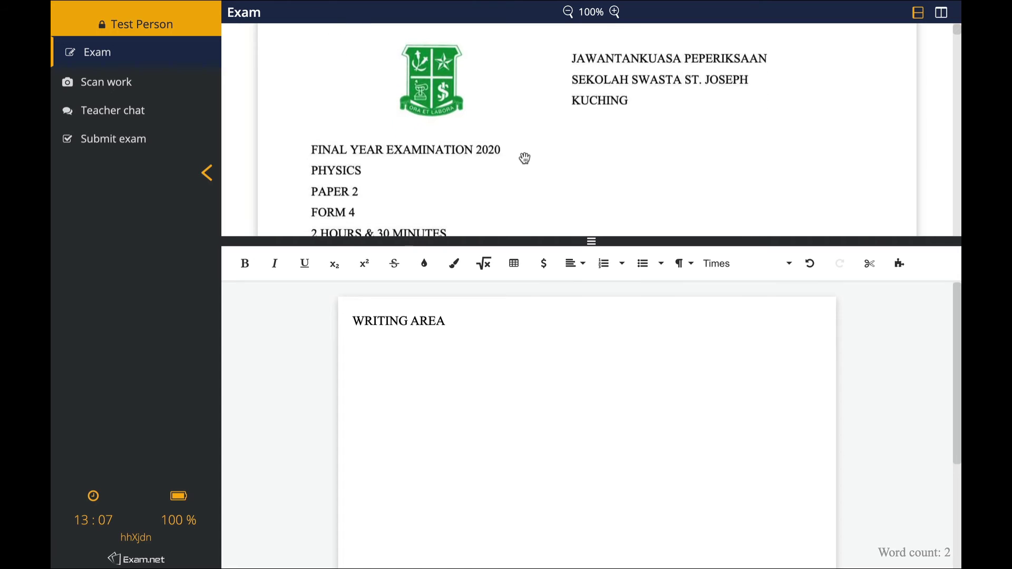
{"action": "scroll", "coordinate": [525, 159], "scroll_direction": "down", "scroll_amount": 3}
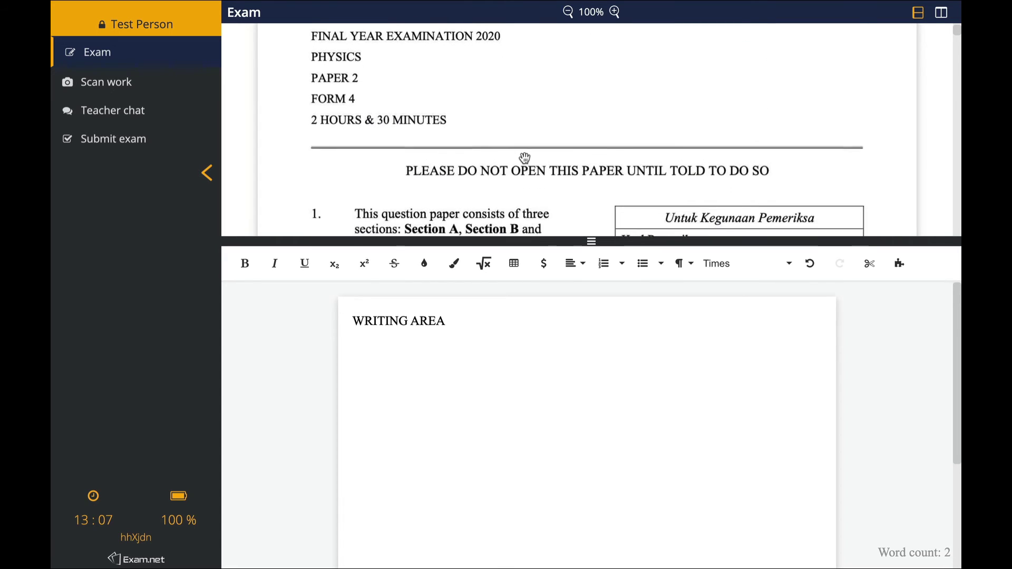
{"action": "scroll", "coordinate": [525, 158], "scroll_direction": "up", "scroll_amount": 2}
{"action": "scroll", "coordinate": [525, 158], "scroll_direction": "down", "scroll_amount": 3}
{"action": "scroll", "coordinate": [525, 158], "scroll_direction": "up", "scroll_amount": 2}
{"action": "scroll", "coordinate": [525, 158], "scroll_direction": "down", "scroll_amount": 2}
{"action": "scroll", "coordinate": [525, 158], "scroll_direction": "up", "scroll_amount": 1}
{"action": "scroll", "coordinate": [525, 159], "scroll_direction": "up", "scroll_amount": 5}
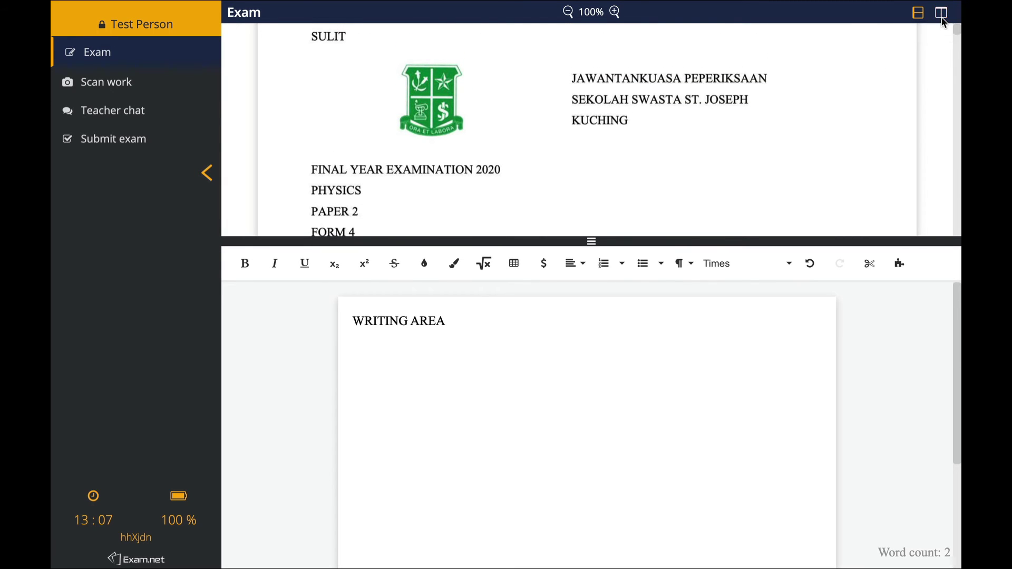
Switch to side-by-side layout, zoom the paper in twice, then back to 100%
{"action": "left_click", "coordinate": [942, 12]}
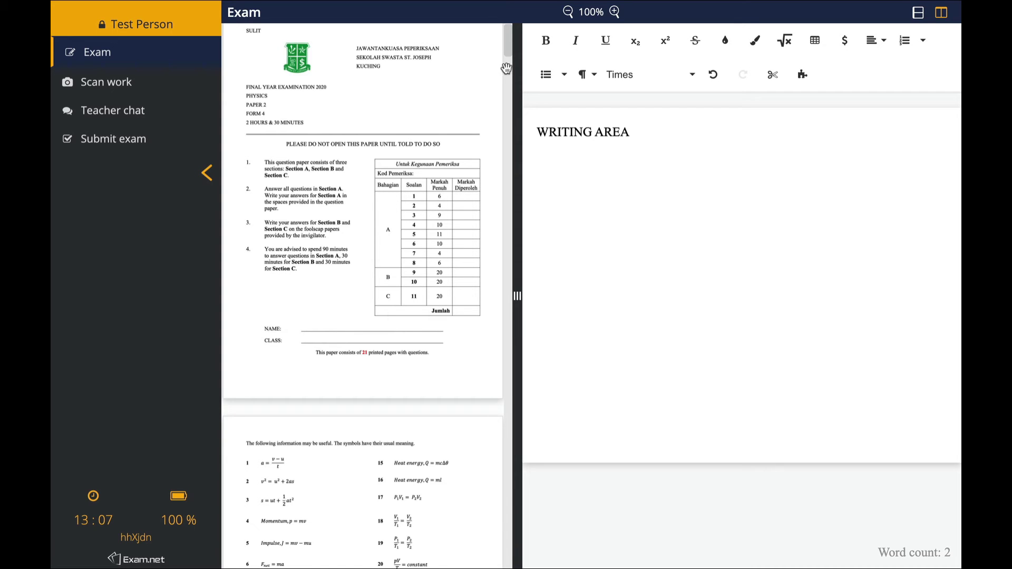
{"action": "mouse_move", "coordinate": [606, 3]}
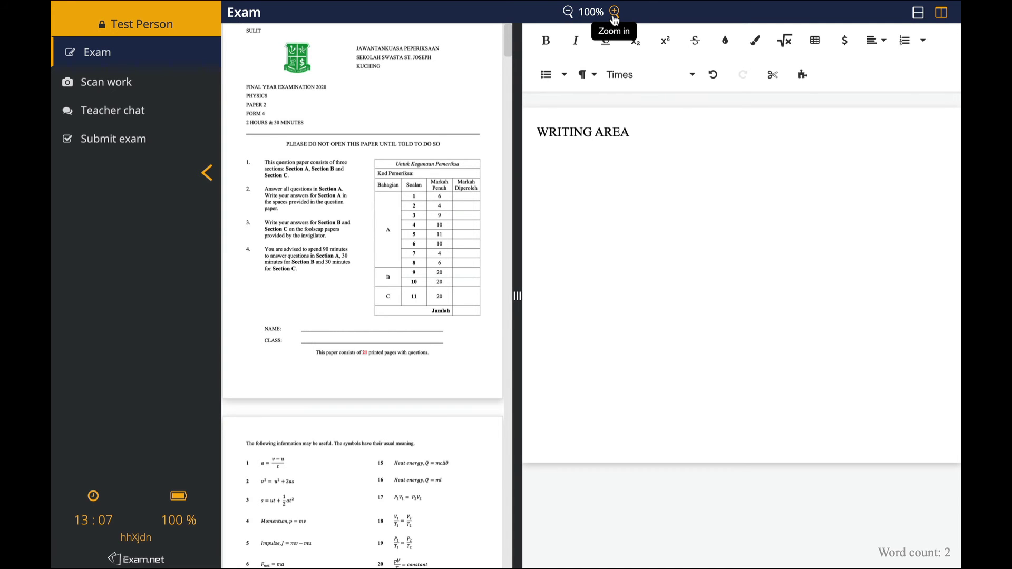
{"action": "left_click", "coordinate": [614, 12]}
{"action": "left_click", "coordinate": [615, 12]}
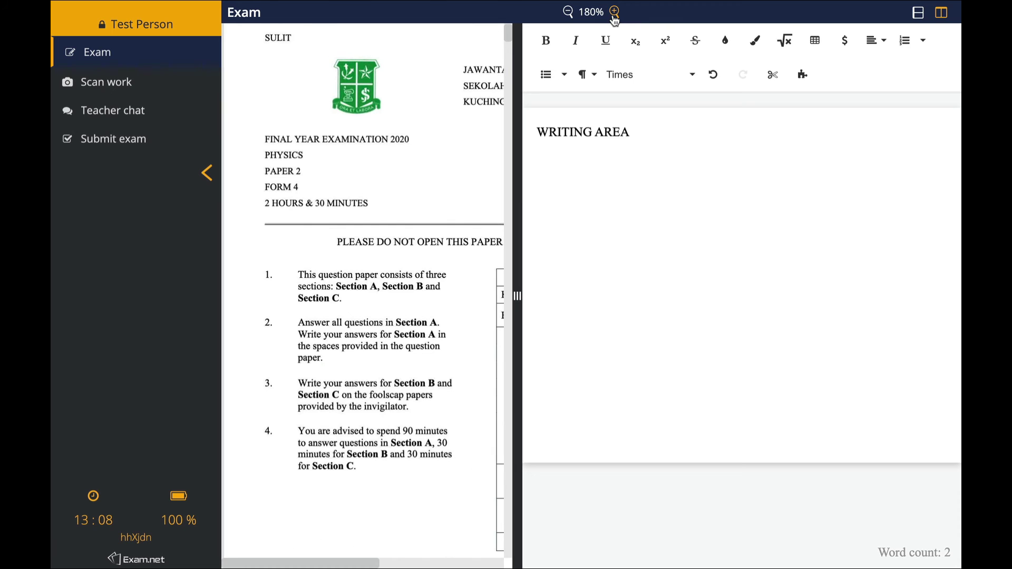
{"action": "left_click", "coordinate": [567, 11]}
{"action": "left_click", "coordinate": [567, 12]}
{"action": "left_click", "coordinate": [567, 12]}
{"action": "left_click", "coordinate": [567, 12]}
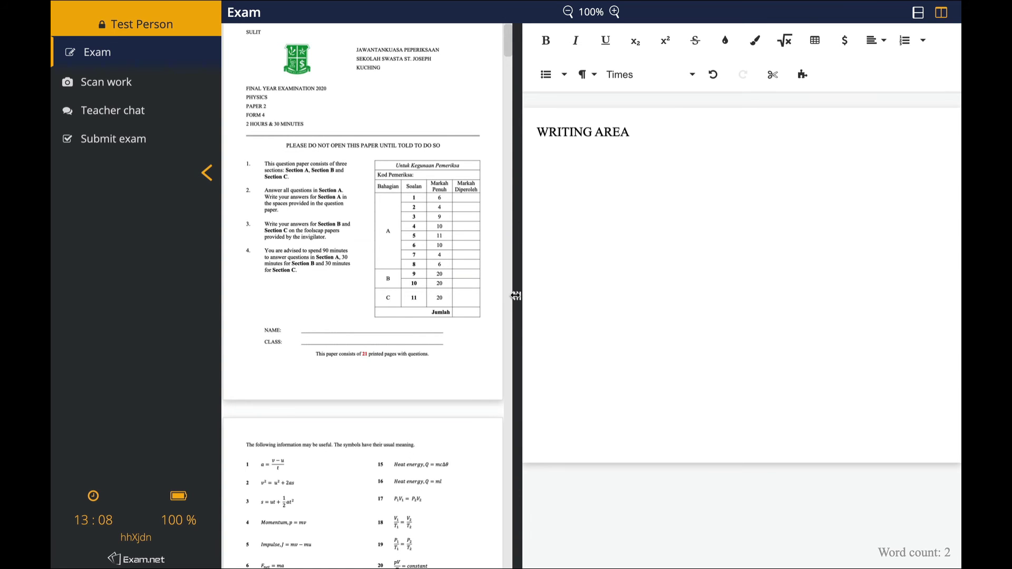
Widen the paper pane and add 'NO TYPING NEEDED' on a new line under WRITING AREA
{"action": "left_click_drag", "start_coordinate": [515, 296], "coordinate": [716, 335]}
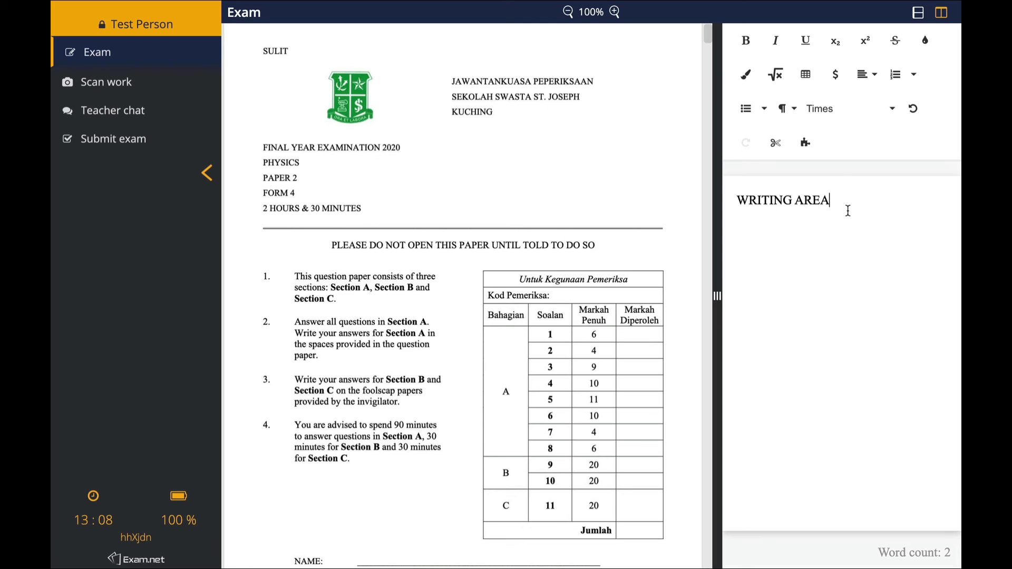
{"action": "key", "text": "Return"}
{"action": "type", "text": "NO "}
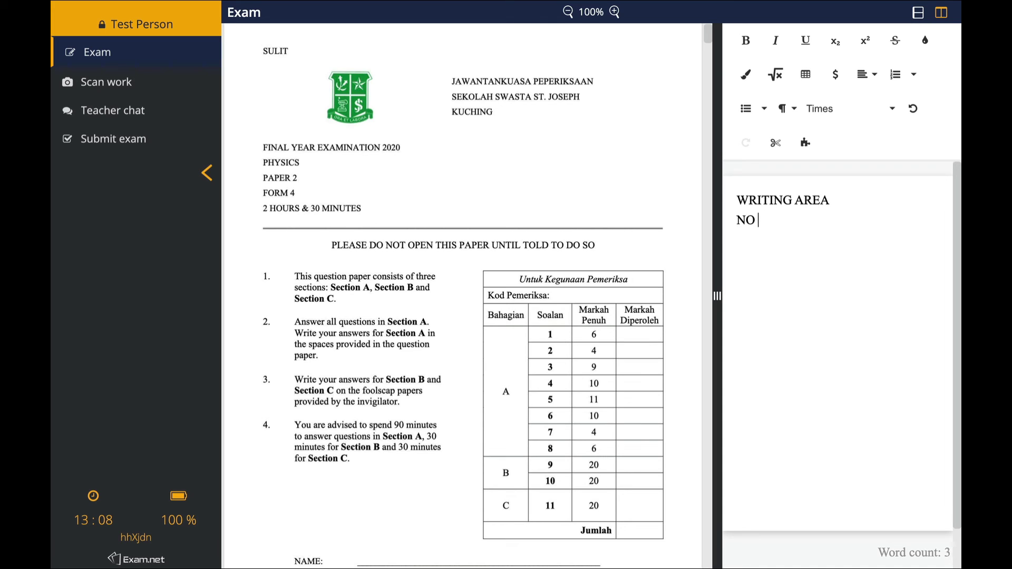
{"action": "type", "text": "TP"}
{"action": "type", "text": "PING NEEDED"}
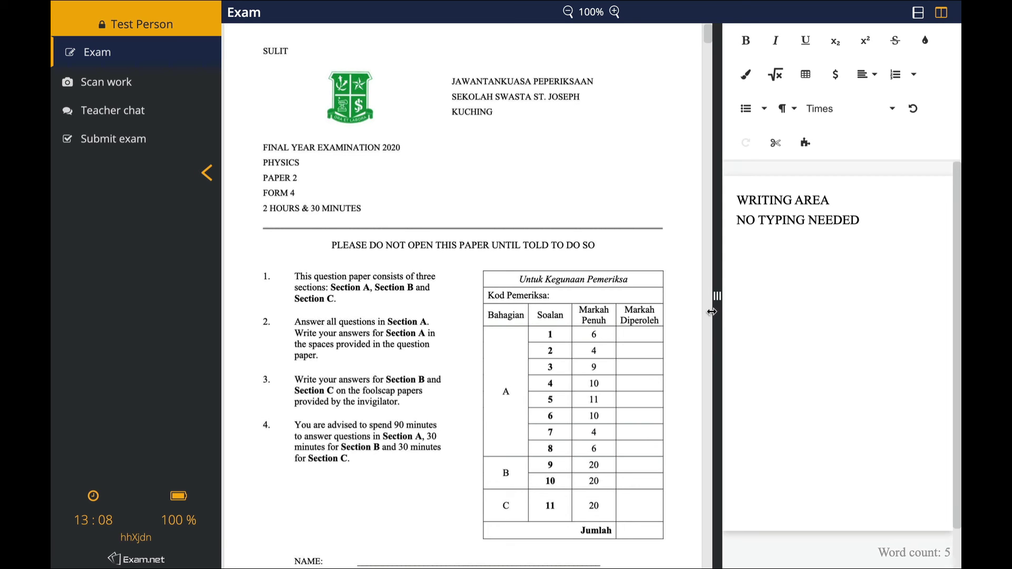
Widen the paper pane further and scroll the paper down to Section A
{"action": "left_click_drag", "start_coordinate": [717, 296], "coordinate": [829, 296]}
{"action": "scroll", "coordinate": [675, 294], "scroll_direction": "down", "scroll_amount": 1}
{"action": "scroll", "coordinate": [676, 294], "scroll_direction": "down", "scroll_amount": 7}
{"action": "scroll", "coordinate": [675, 294], "scroll_direction": "down", "scroll_amount": 9}
{"action": "scroll", "coordinate": [675, 294], "scroll_direction": "down", "scroll_amount": 10}
{"action": "scroll", "coordinate": [675, 294], "scroll_direction": "down", "scroll_amount": 5}
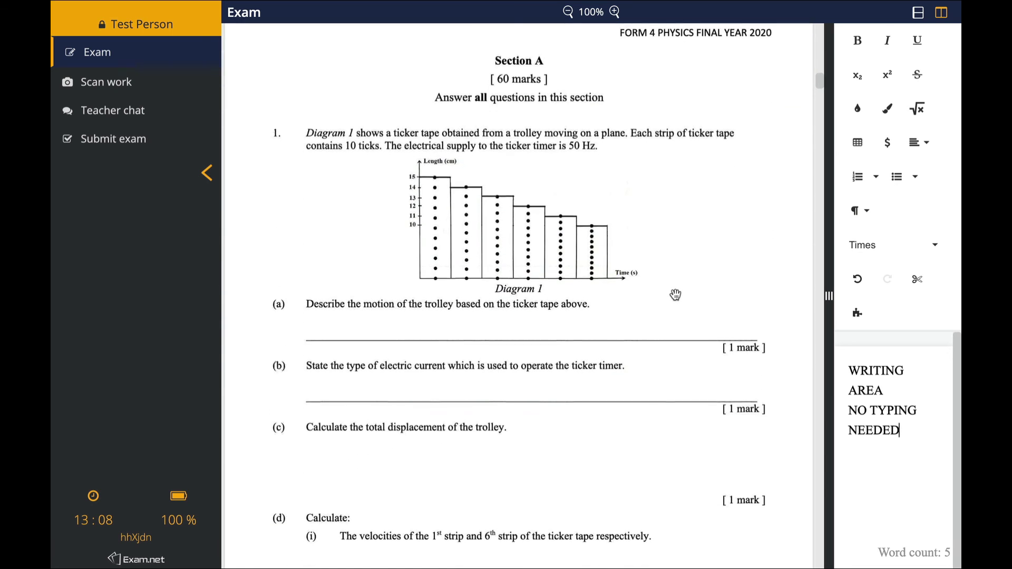
{"action": "scroll", "coordinate": [675, 294], "scroll_direction": "down", "scroll_amount": 3}
{"action": "scroll", "coordinate": [675, 294], "scroll_direction": "up", "scroll_amount": 3}
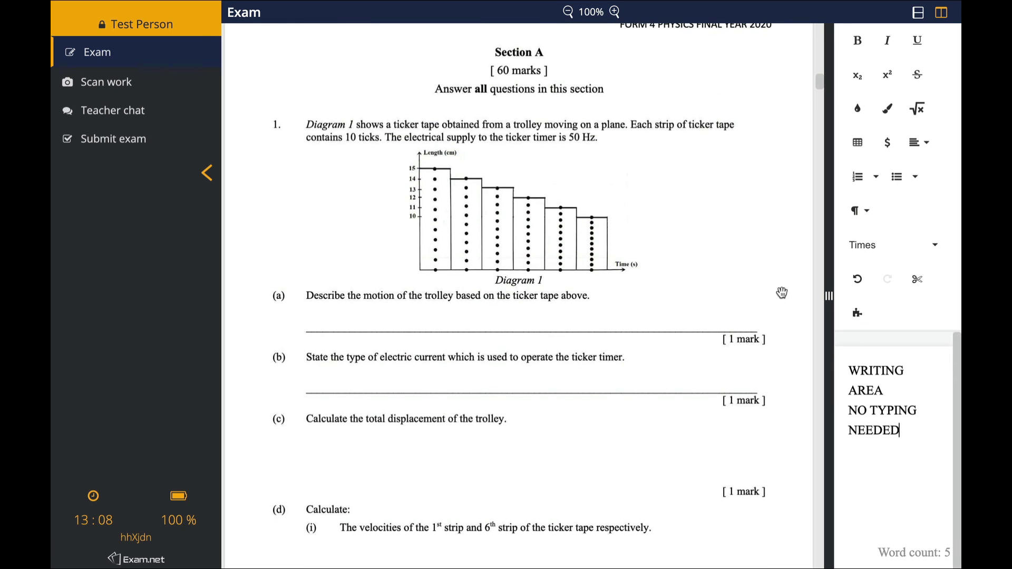
Widen the answer space past the exam paper, delete both answer lines, then visit Scan work and return
{"action": "left_click_drag", "start_coordinate": [829, 296], "coordinate": [453, 292]}
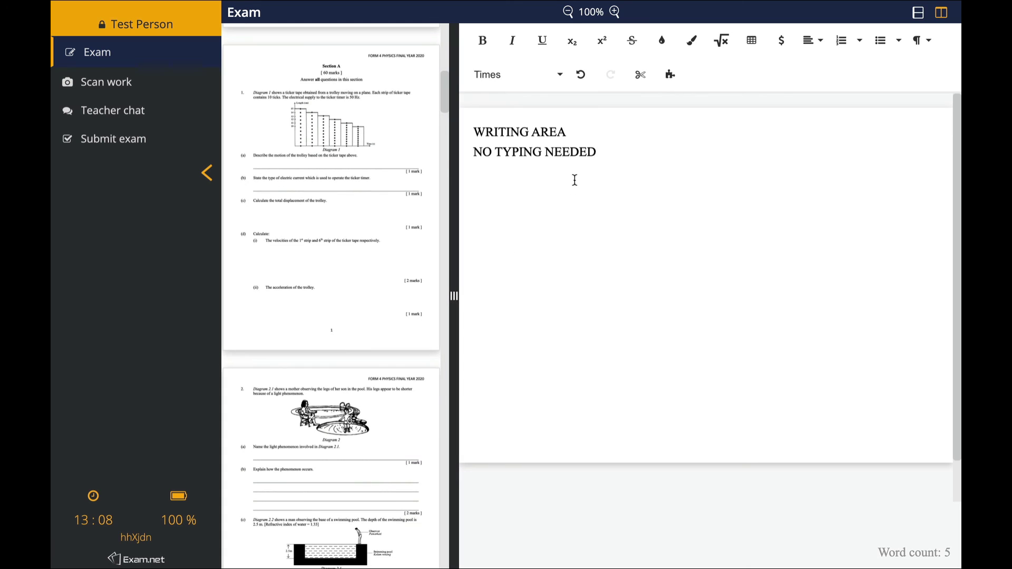
{"action": "left_click_drag", "start_coordinate": [605, 161], "coordinate": [474, 135]}
{"action": "key", "text": "BackSpace"}
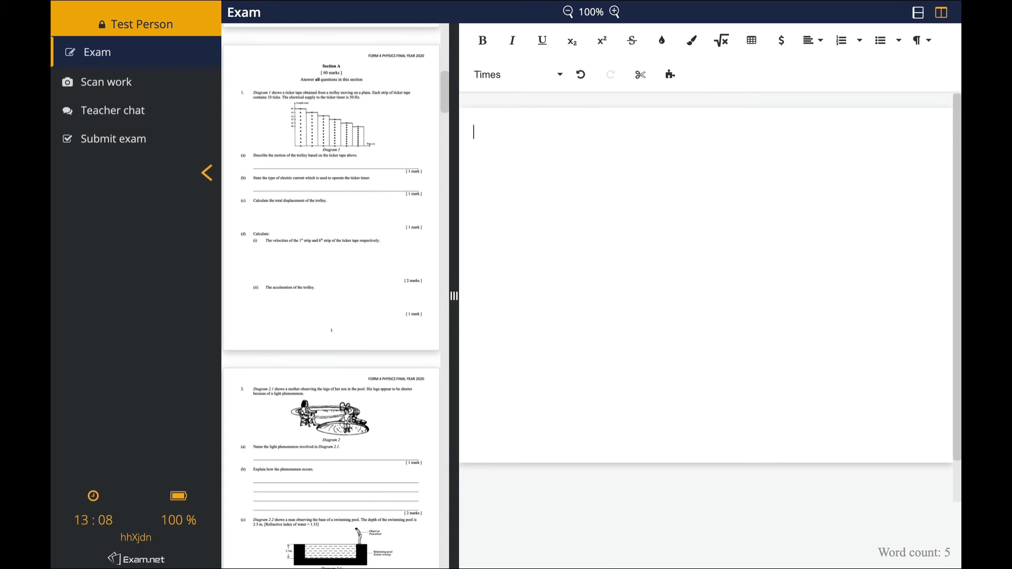
{"action": "left_click", "coordinate": [130, 86]}
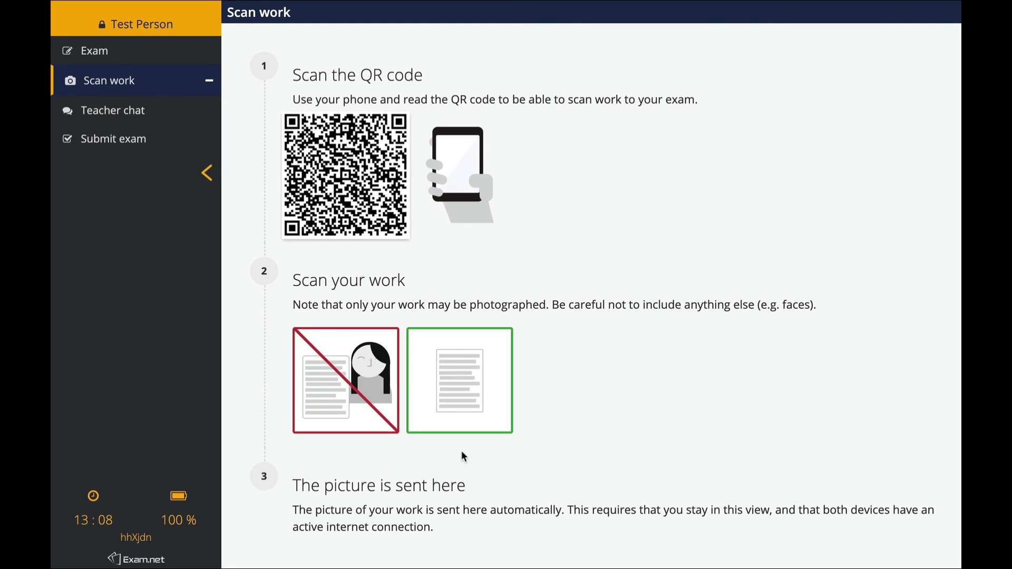
{"action": "left_click", "coordinate": [115, 64]}
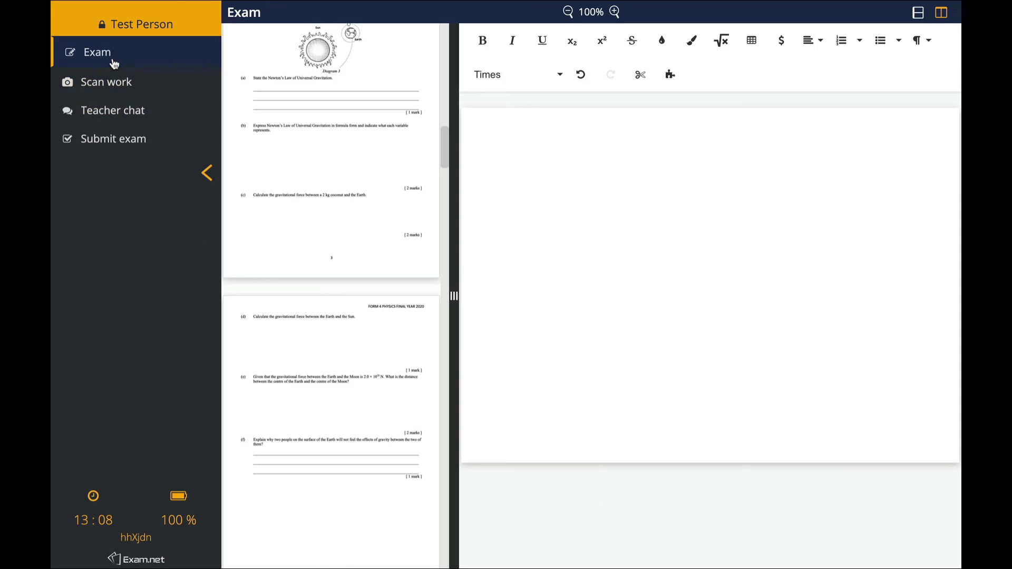